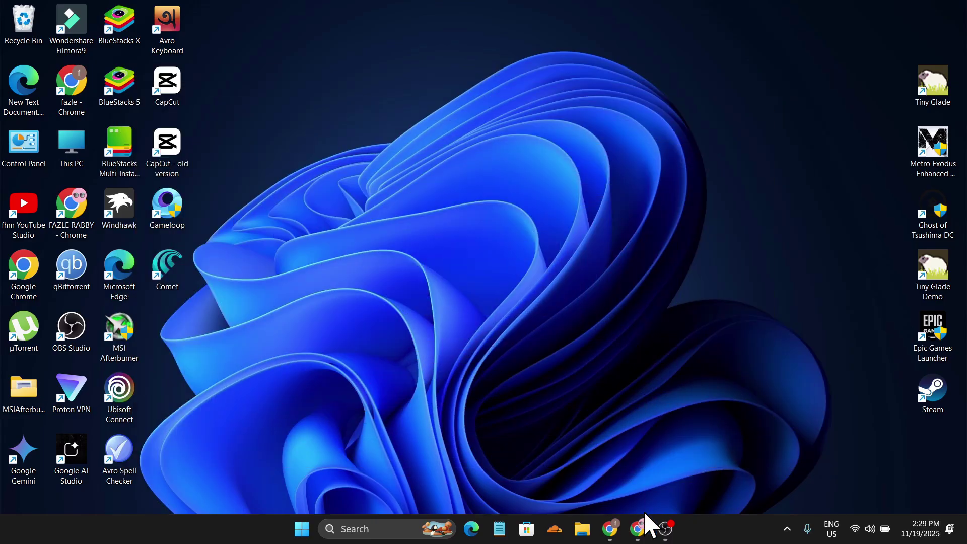
Launch Google Chrome from the taskbar to a new tab
left_click(638, 526)
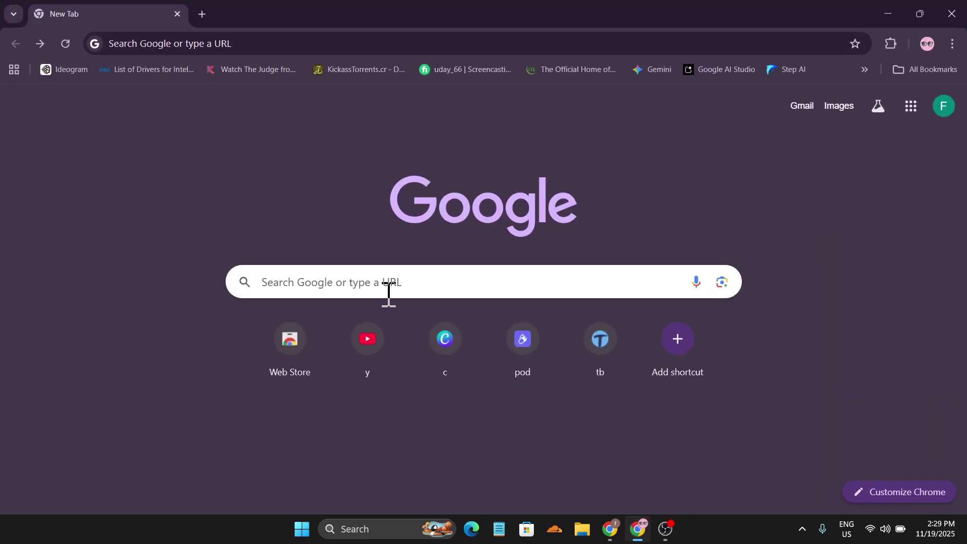
Search Google for 'affinity download' using the recent-search suggestion
left_click(378, 283)
left_click(323, 219)
left_click(309, 283)
left_click(305, 322)
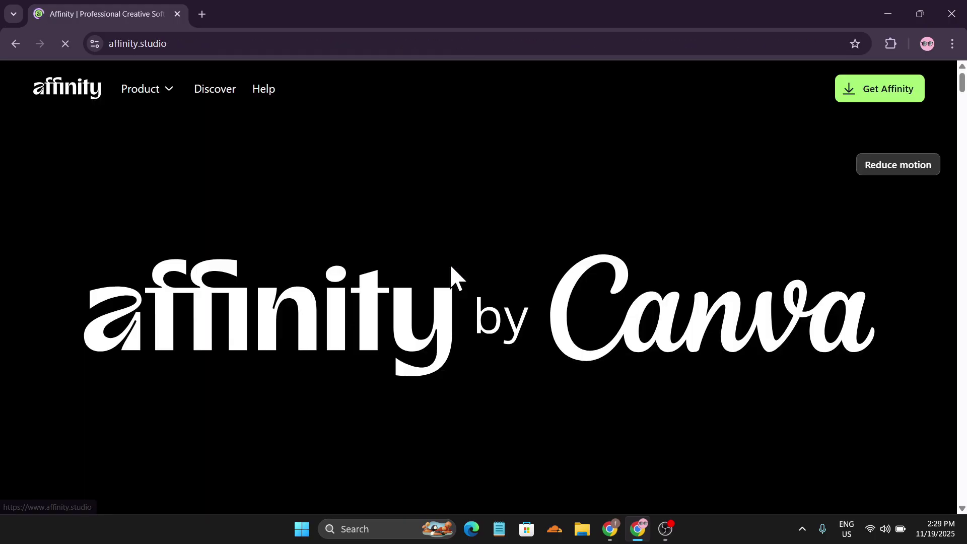
Open the affinity.studio result and switch to its tab
scroll(554, 319, "down", 3)
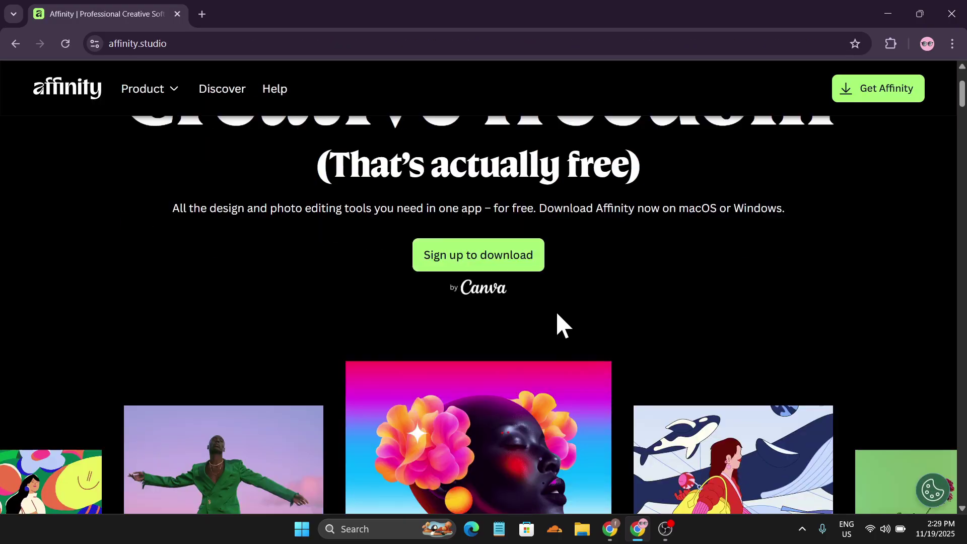
scroll(557, 324, "up", 3)
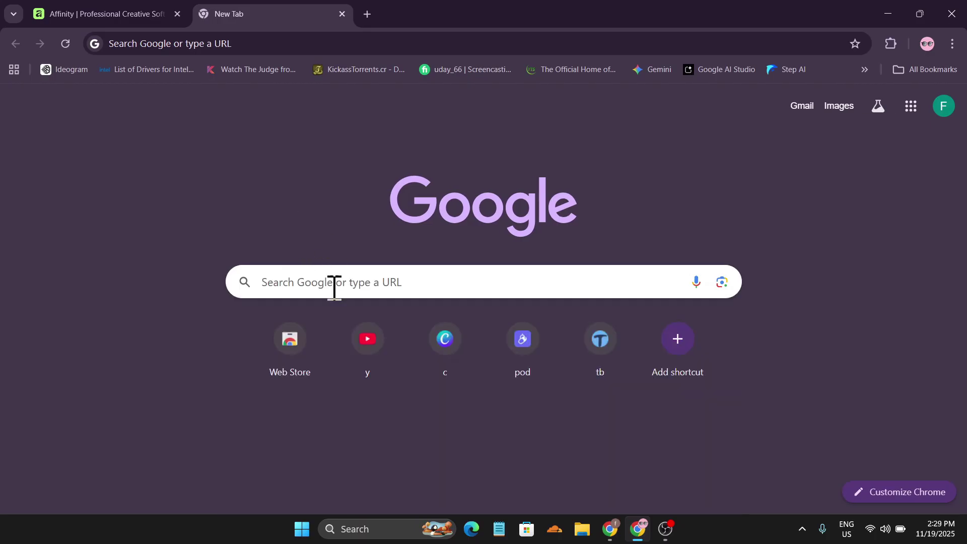
left_click(334, 285)
left_click(121, 14)
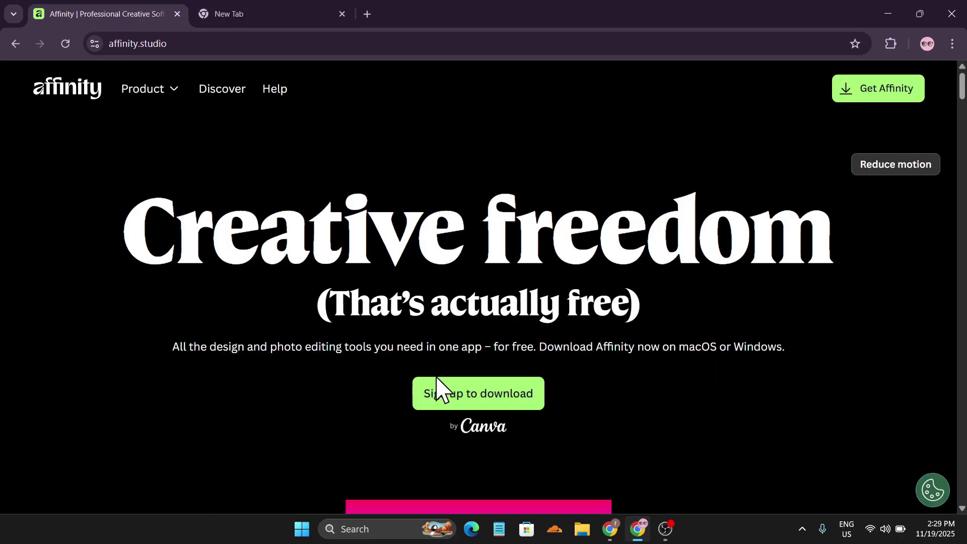
Choose Get Affinity, then Sign up to download, and continue with the existing Canva account
left_click(868, 96)
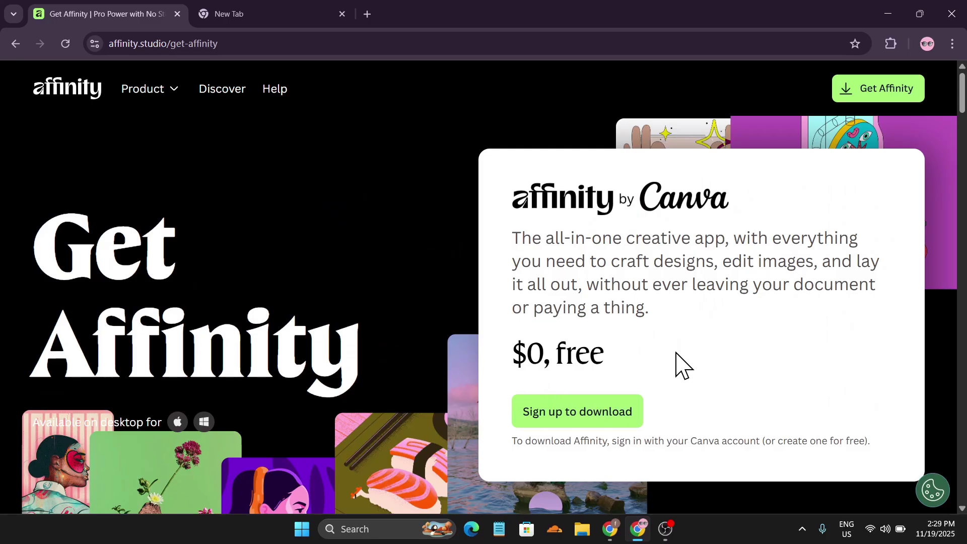
left_click(554, 412)
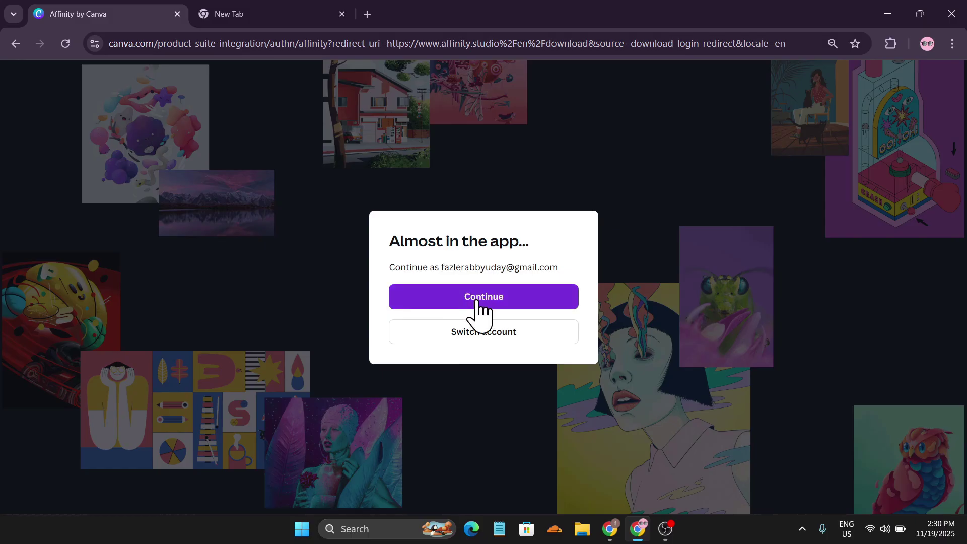
left_click(476, 301)
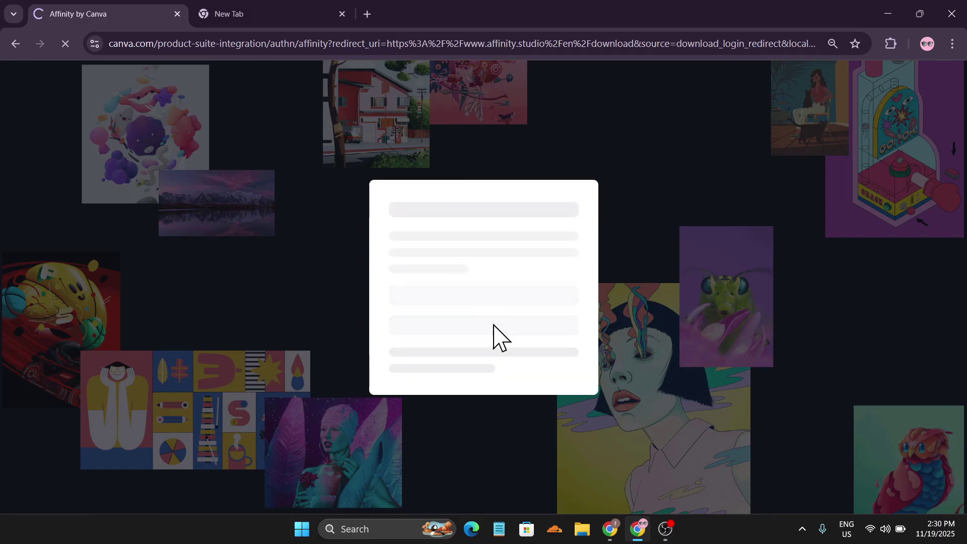
Download the Windows (Intel/AMD) Affinity installer from the Download for Windows list
scroll(476, 352, "down", 3)
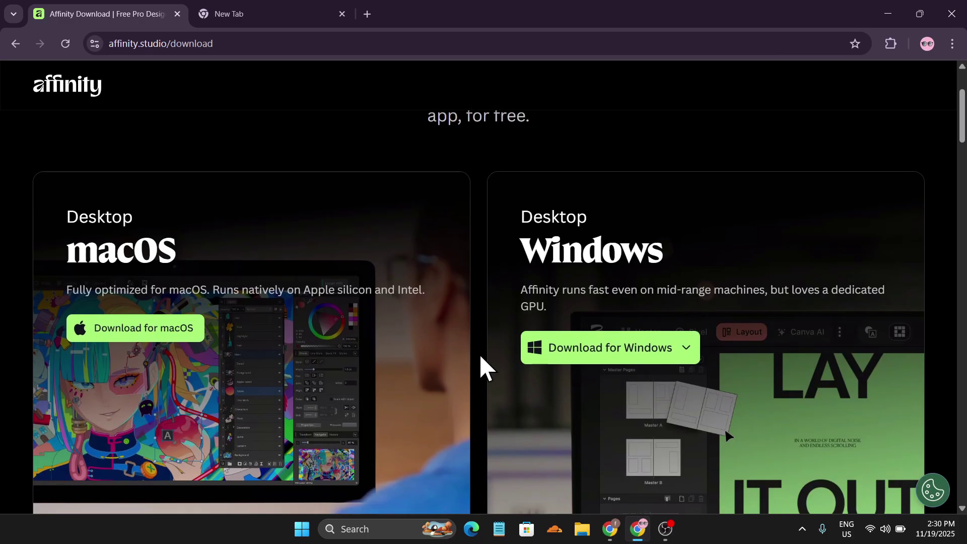
scroll(482, 356, "up", 2)
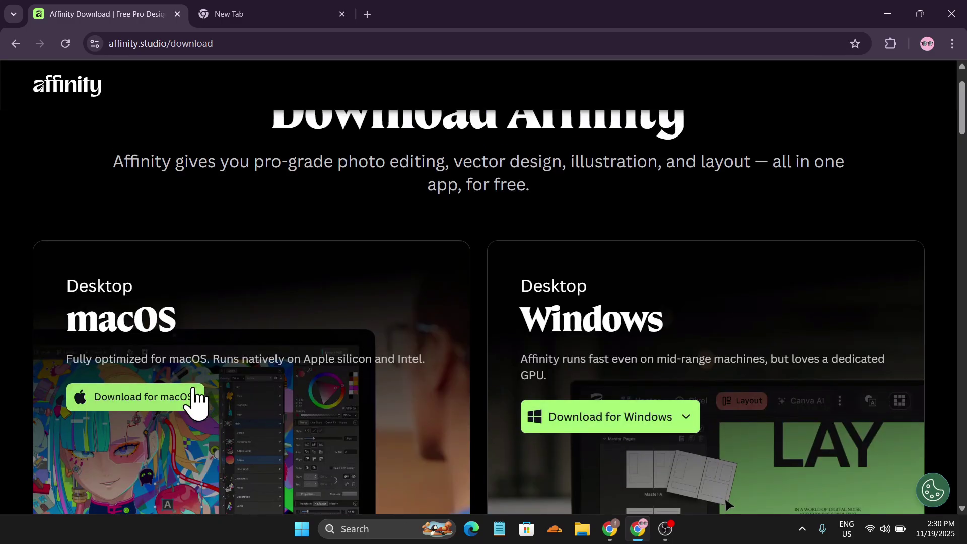
left_click(592, 417)
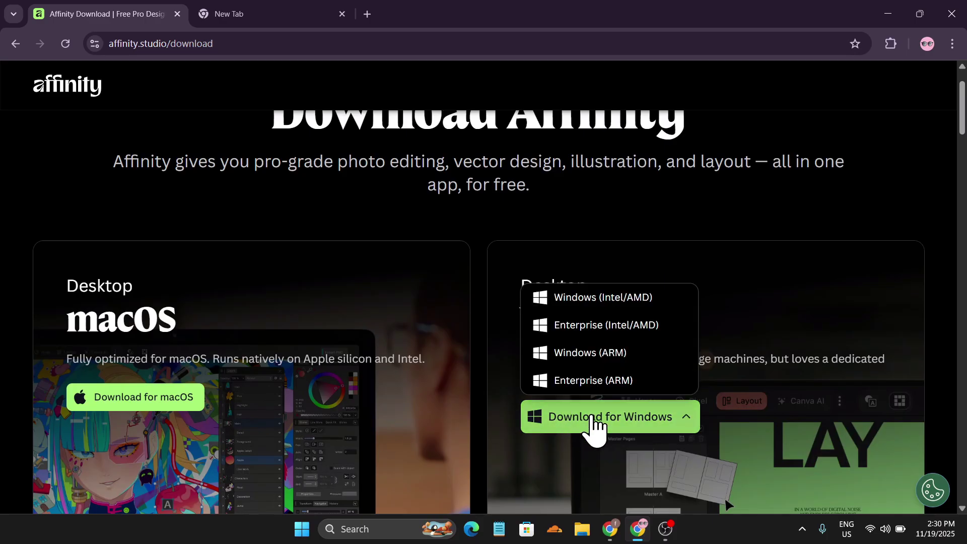
scroll(599, 385, "up", 1)
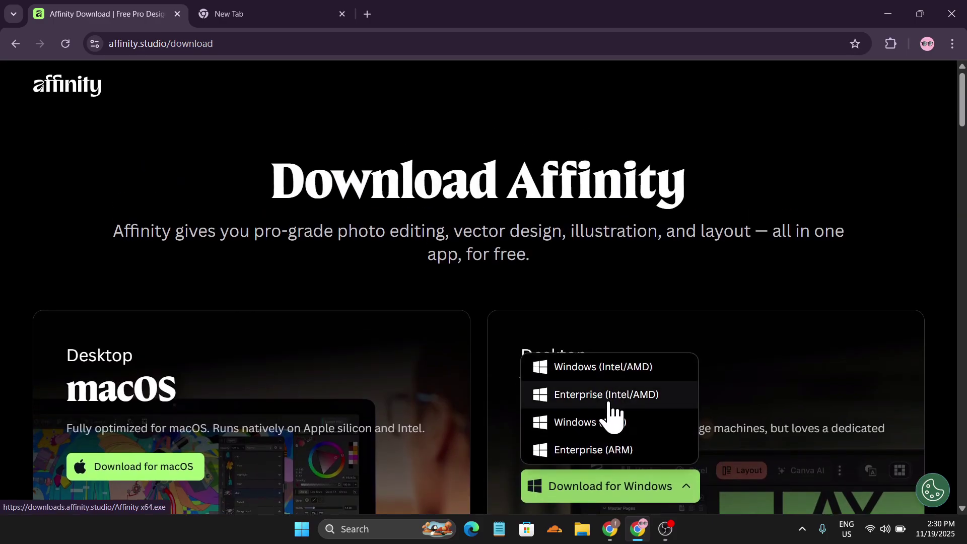
left_click(604, 370)
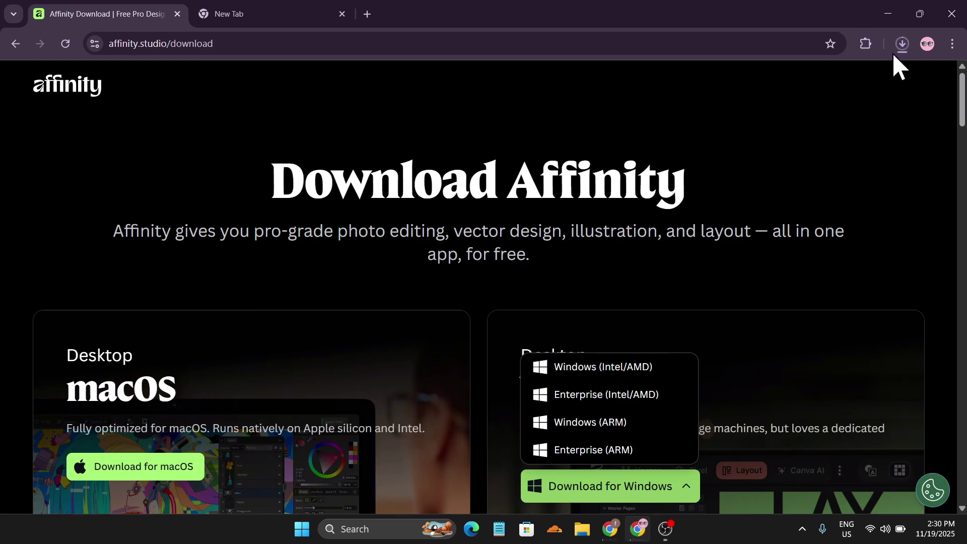
Reveal the finished Affinity x64.msix download in the Downloads folder
left_click(901, 45)
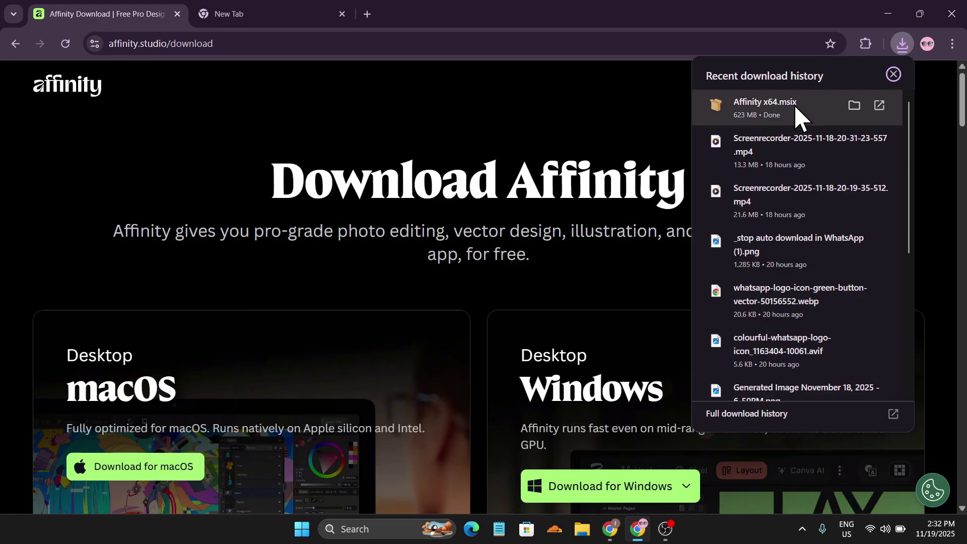
left_click(854, 106)
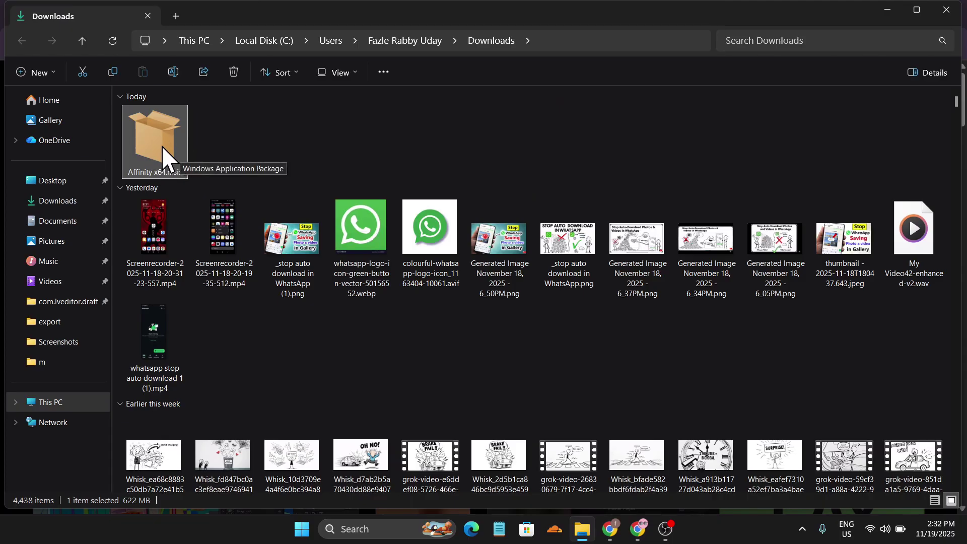
Run Affinity x64.msix and install Affinity
double_click(162, 147)
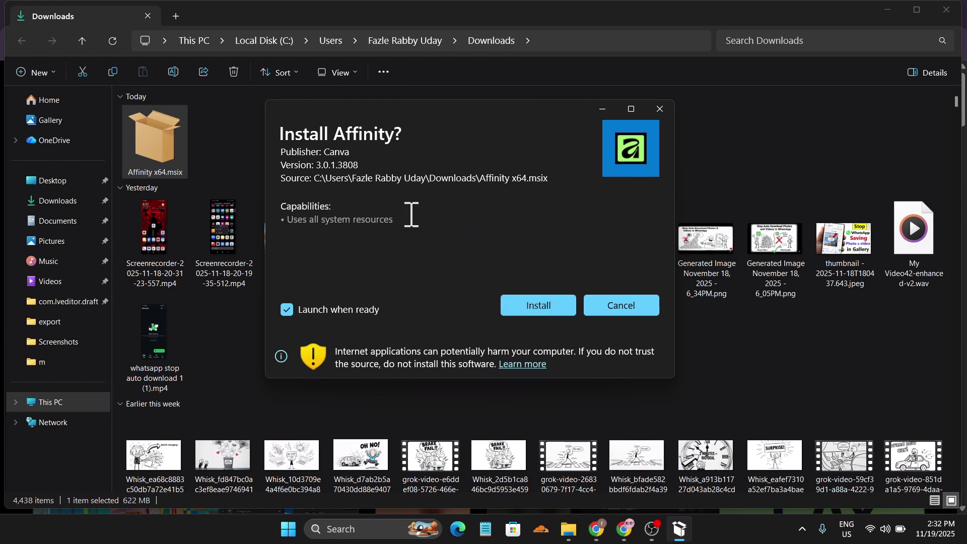
left_click(561, 308)
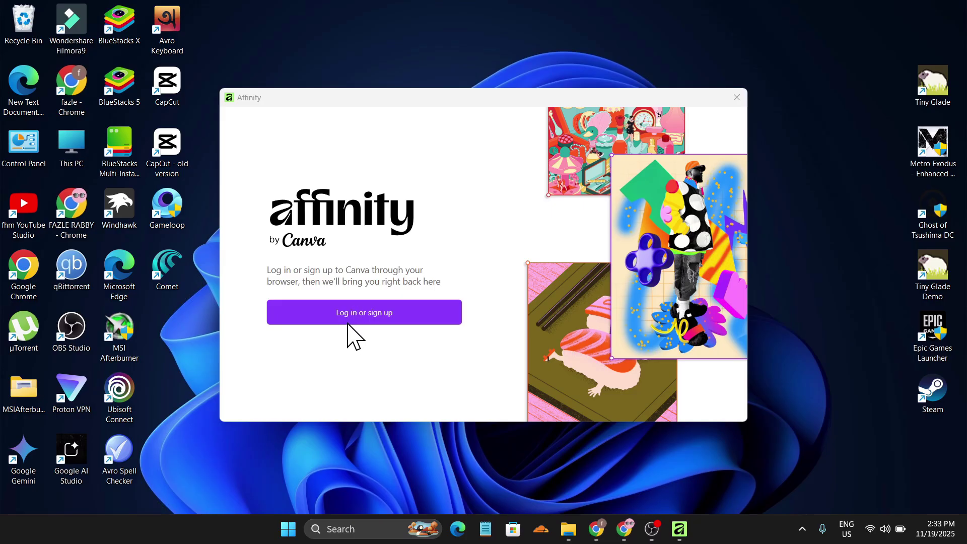
Log in to Canva from Affinity using Continue with Google in Edge
left_click(374, 315)
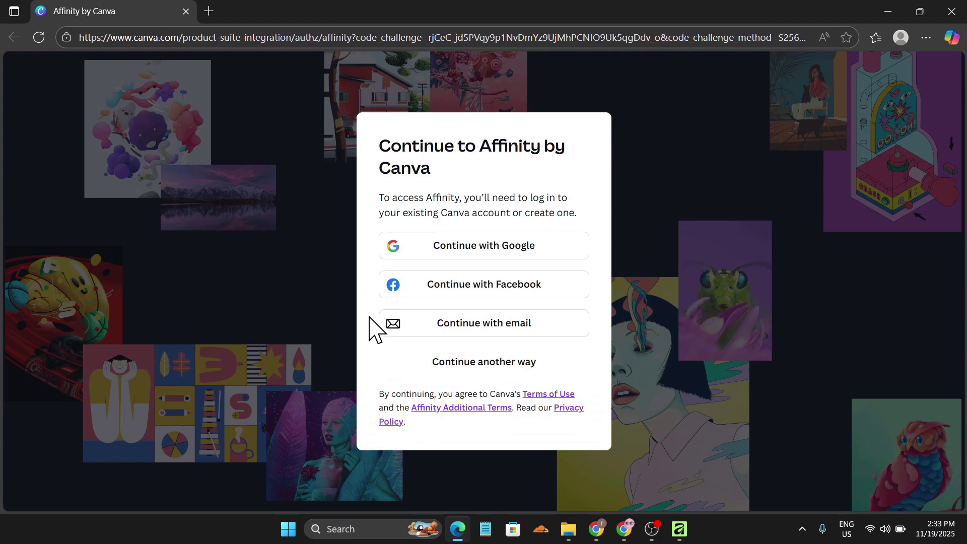
left_click(471, 252)
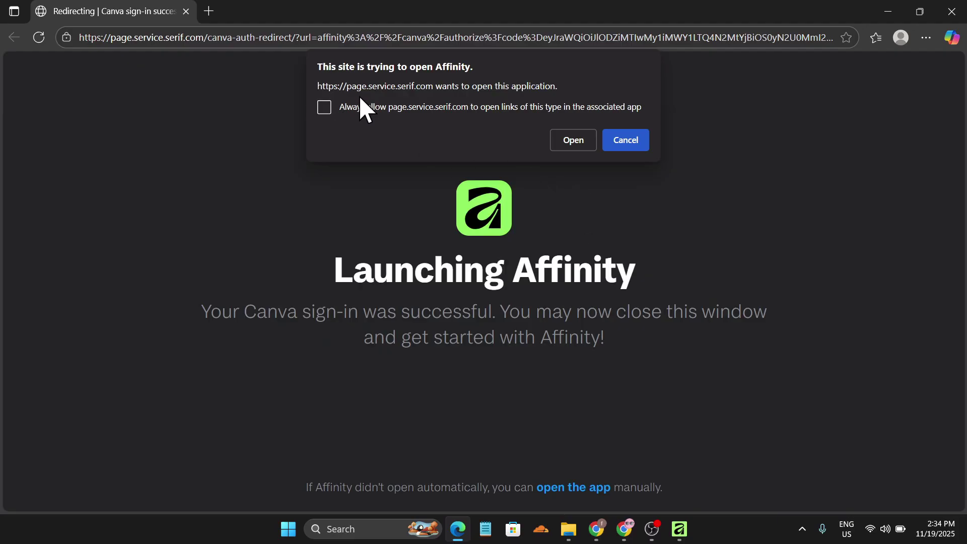
Allow Edge to open Affinity and move its window higher on screen
left_click(573, 141)
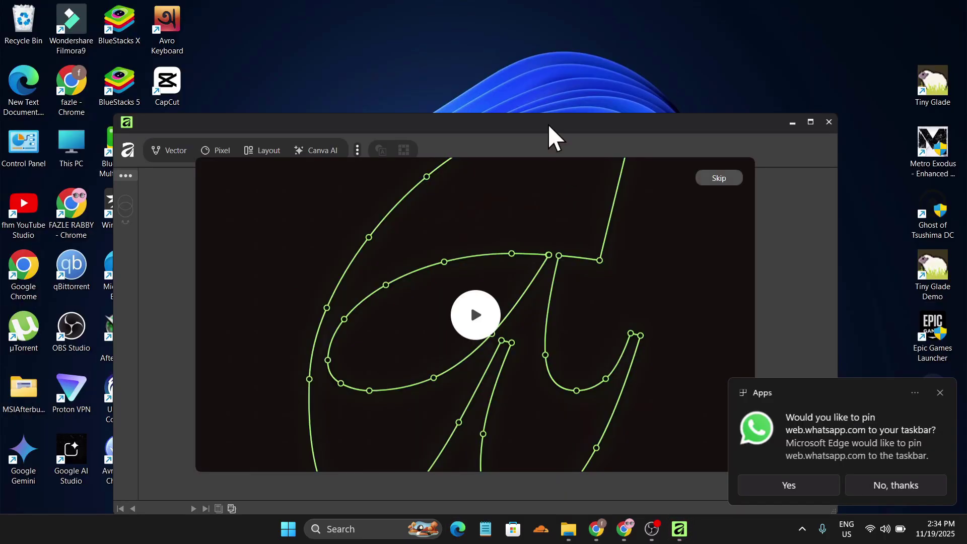
left_click_drag(550, 136, 556, 62)
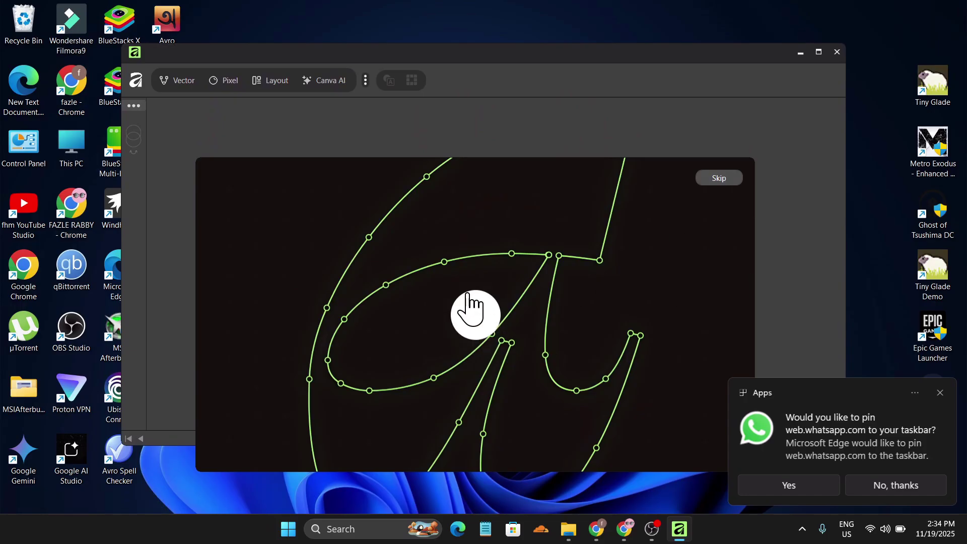
Skip the intro, turn off usage-data sharing, dismiss the notification, and choose Start Creating
left_click(712, 181)
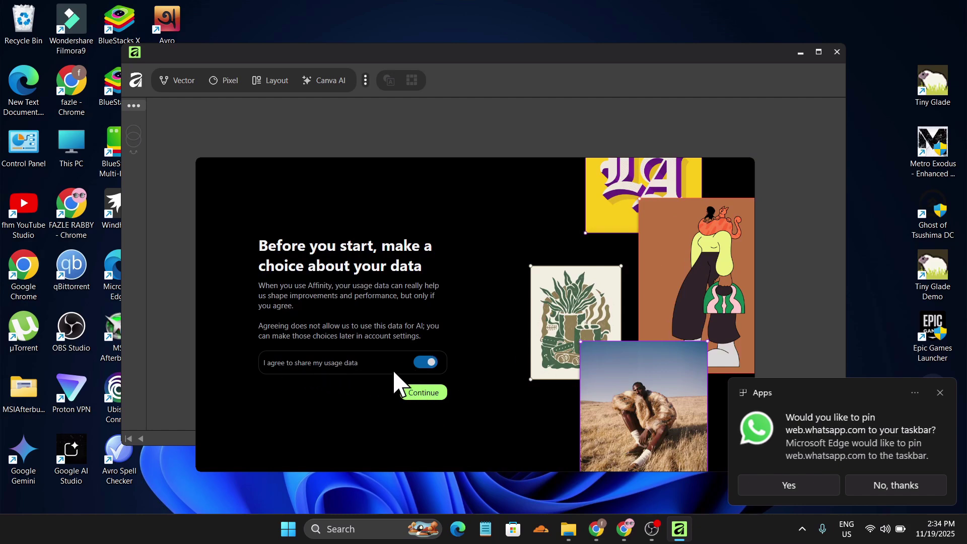
left_click(425, 362)
left_click(413, 396)
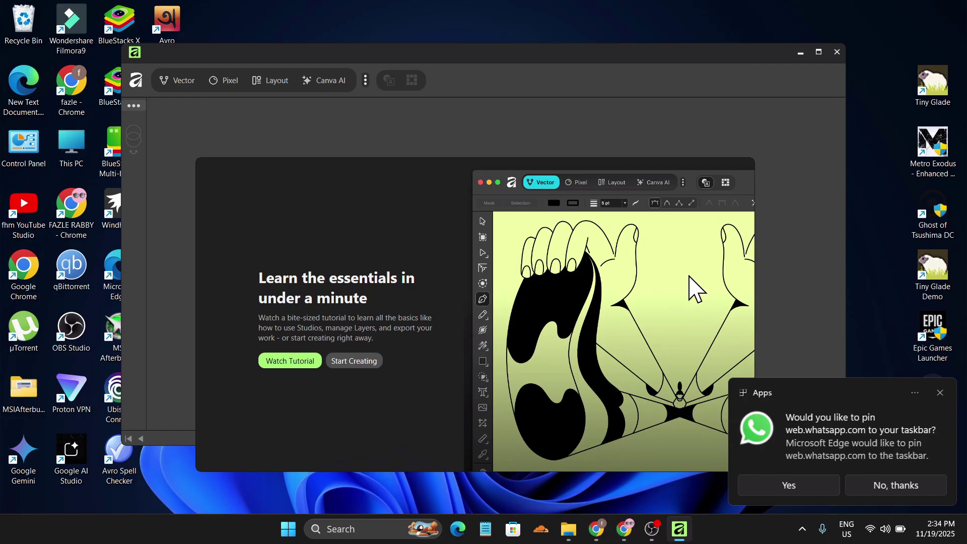
left_click(938, 394)
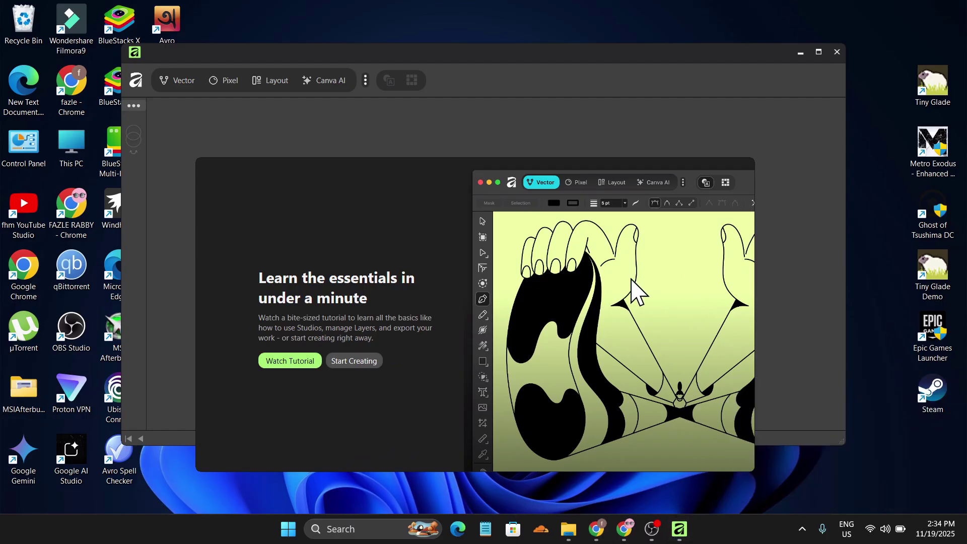
left_click(349, 361)
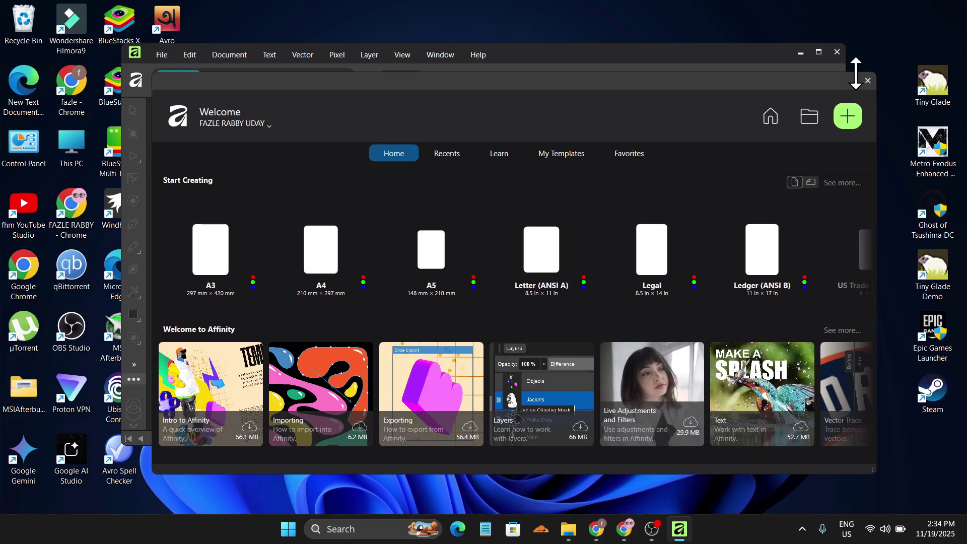
Maximize Affinity, close the Welcome panel, and briefly check the File menu
left_click(818, 52)
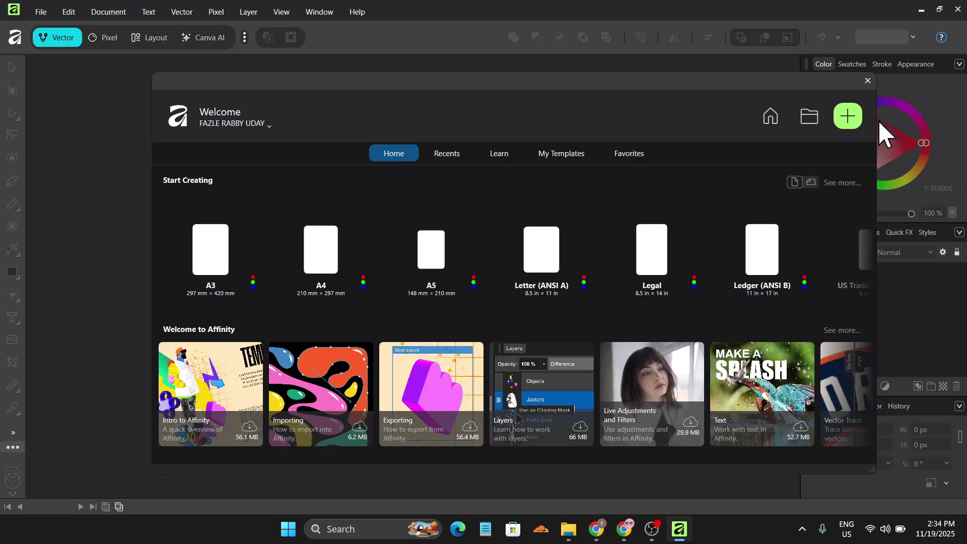
left_click(866, 82)
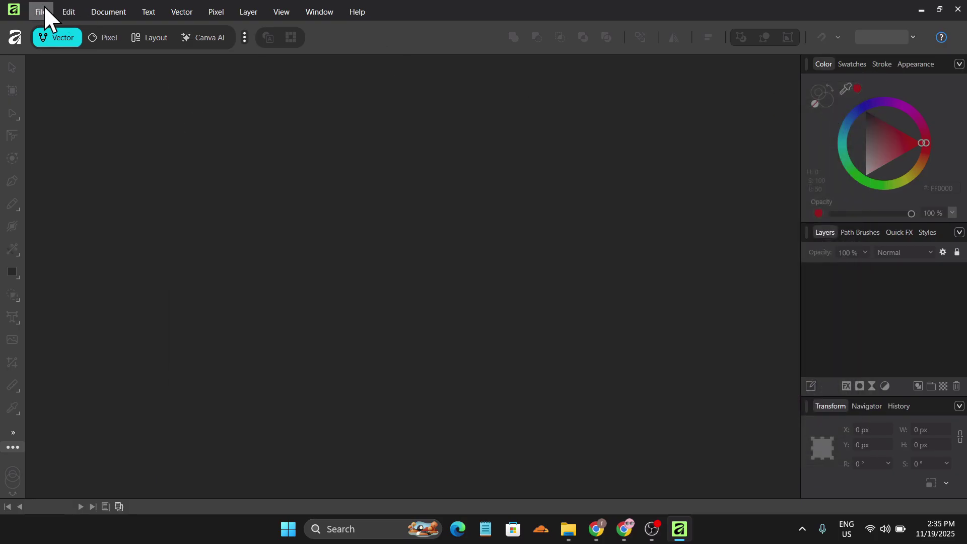
left_click(45, 13)
left_click(366, 173)
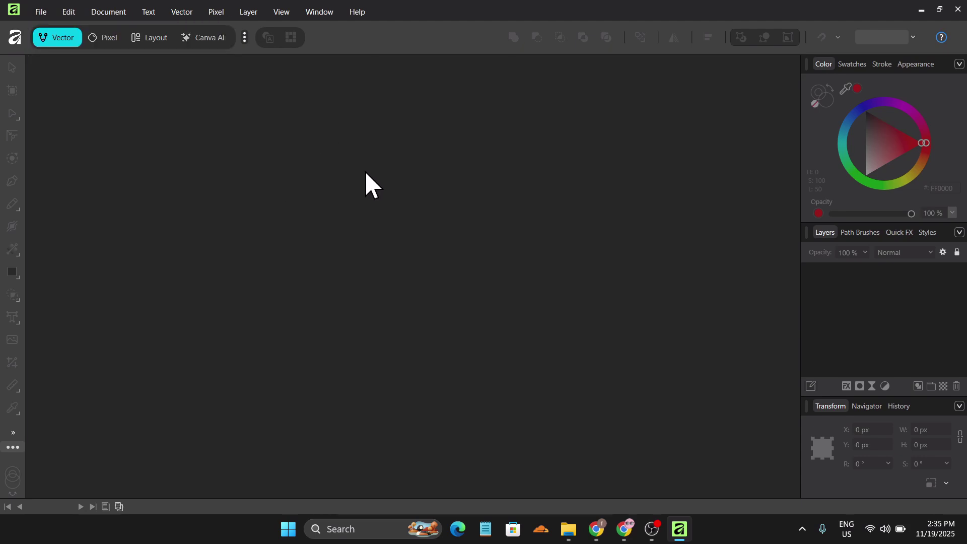